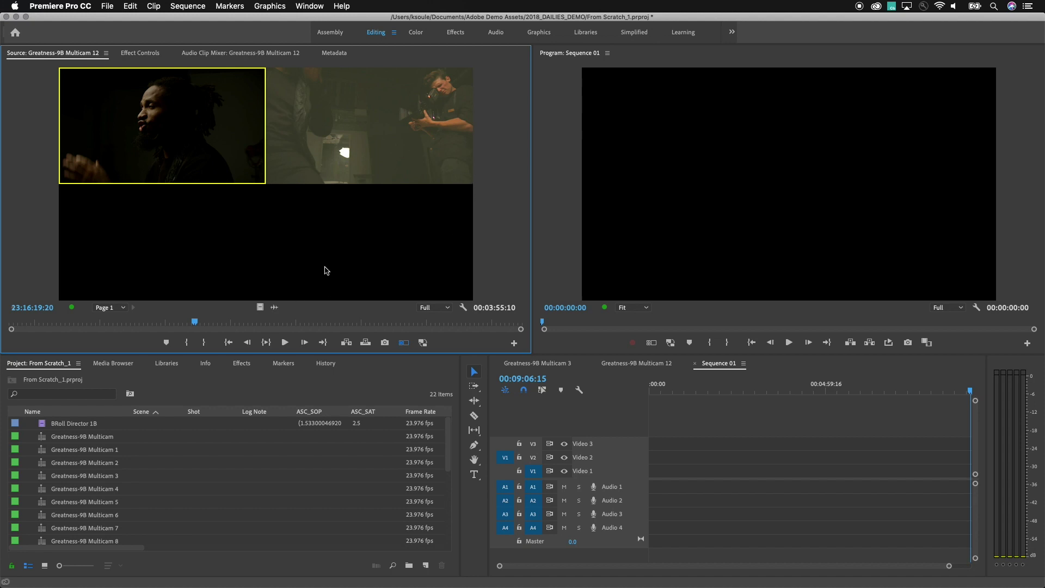
Step: Show Greatness-9B Multicam 12 as its four audio channel waveforms with Drag Audio Only
{"action": "left_click", "coordinate": [275, 309]}
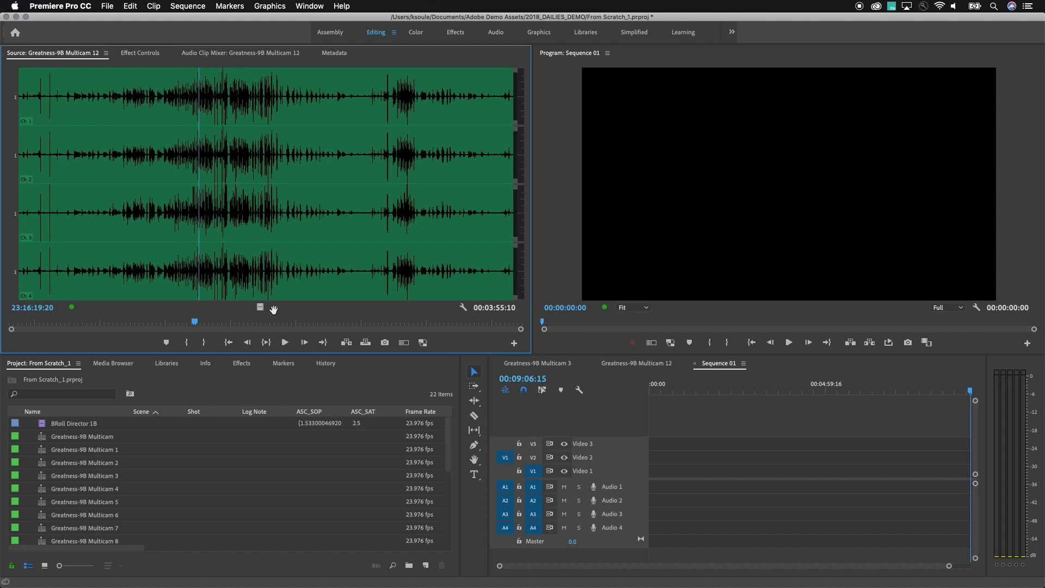
Step: Return the source clip to video and show all its camera angles in multi-camera view
{"action": "left_click", "coordinate": [261, 308]}
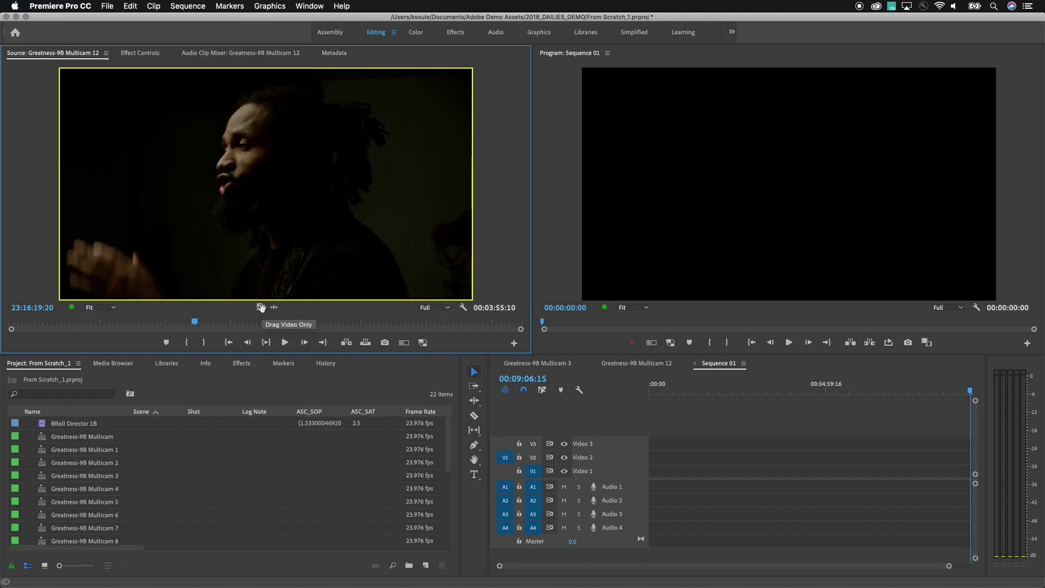
{"action": "left_click", "coordinate": [404, 343]}
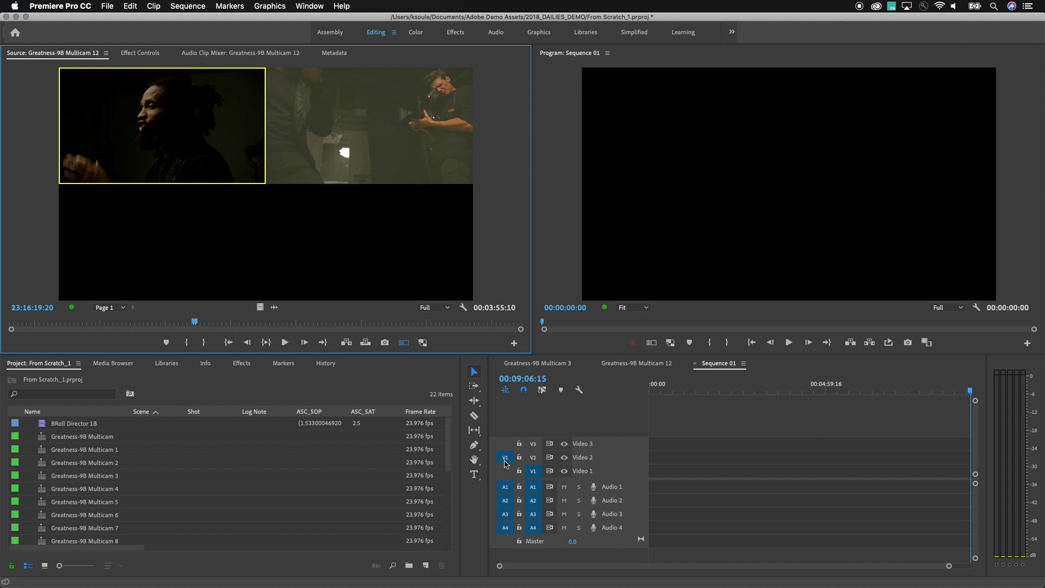
Step: Patch the source video to Video 1 and turn off the A3 source audio patch
{"action": "left_click_drag", "start_coordinate": [506, 462], "coordinate": [506, 472]}
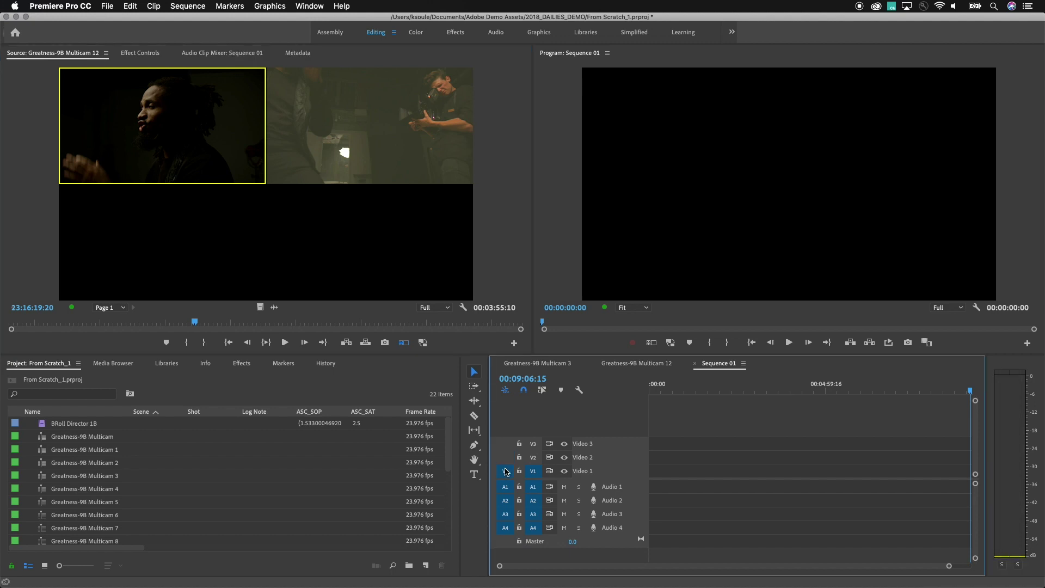
{"action": "left_click", "coordinate": [505, 514]}
{"action": "scroll", "coordinate": [246, 505], "scroll_direction": "down", "scroll_amount": 1}
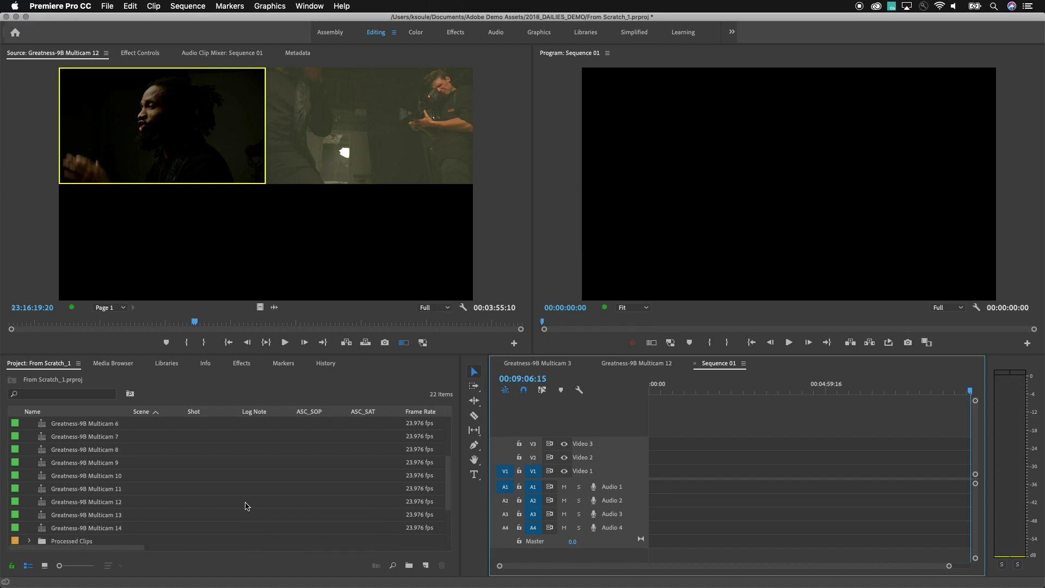
{"action": "scroll", "coordinate": [247, 506], "scroll_direction": "up", "scroll_amount": 2}
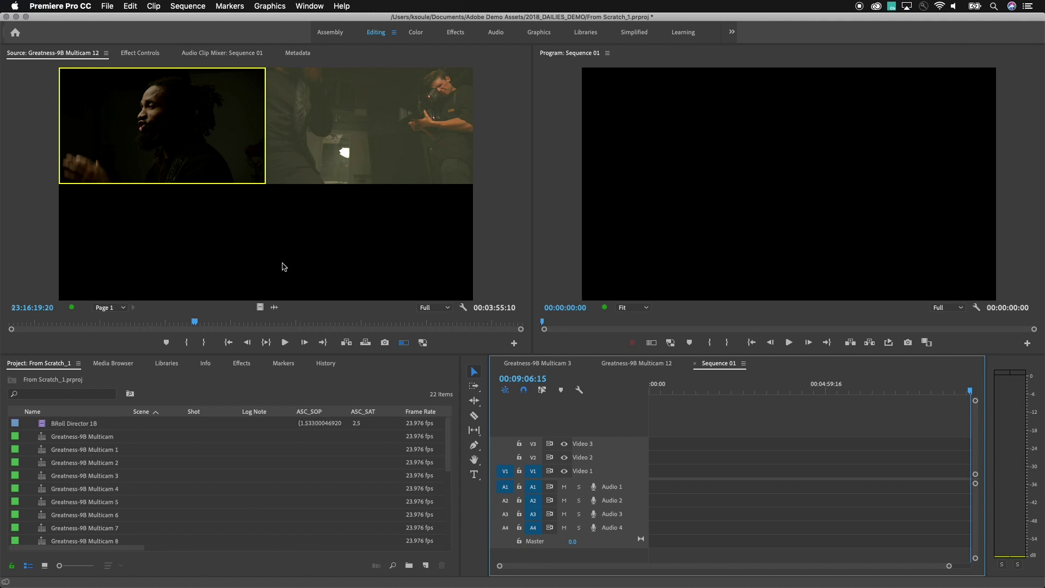
{"action": "right_click", "coordinate": [227, 138]}
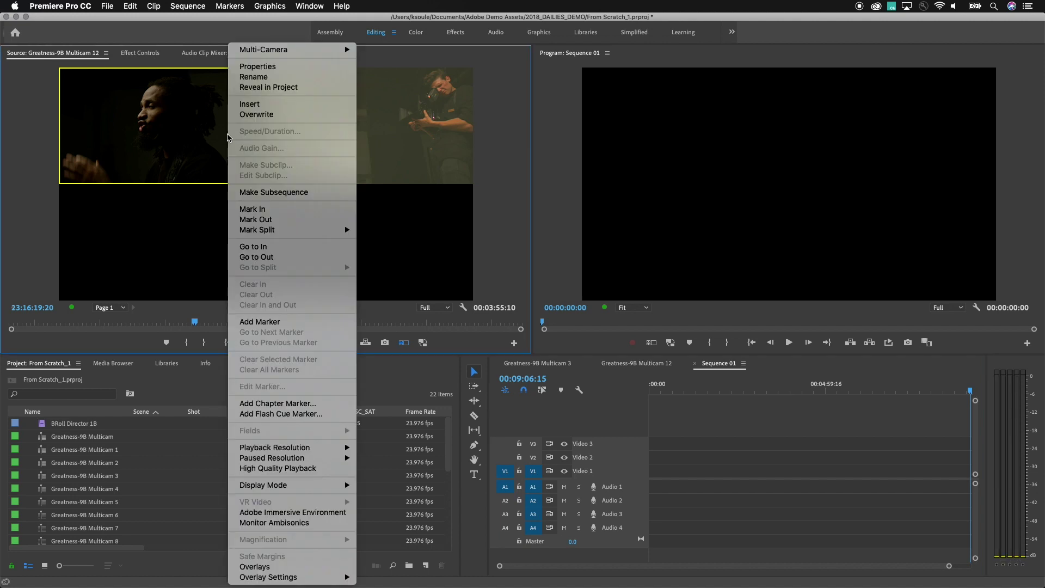
Step: Reveal Greatness-9B Multicam 12 in the Project panel and open its Modify > Audio Channels settings
{"action": "left_click", "coordinate": [267, 87]}
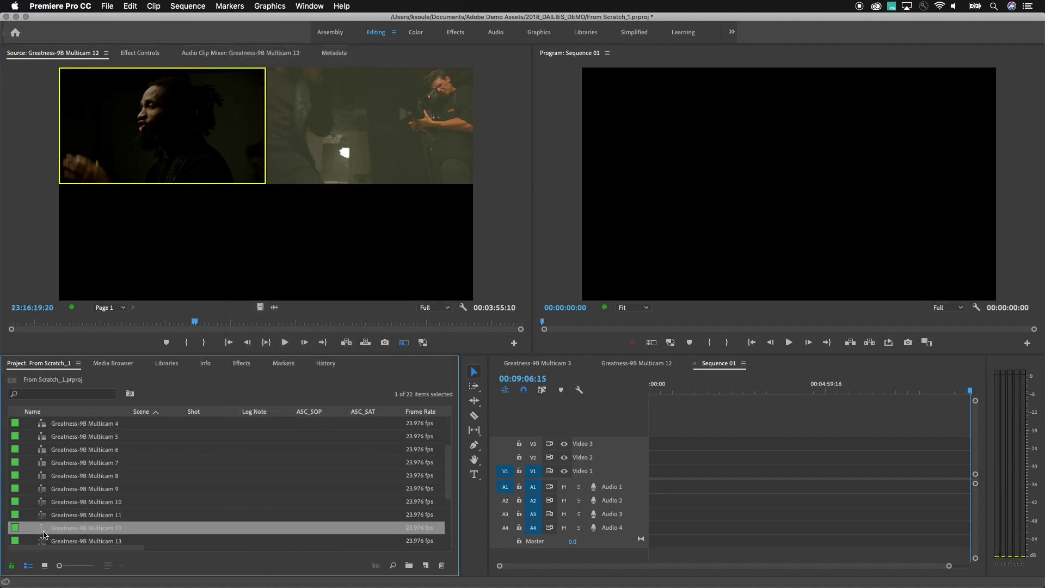
{"action": "mouse_move", "coordinate": [41, 534]}
{"action": "right_click", "coordinate": [41, 534]}
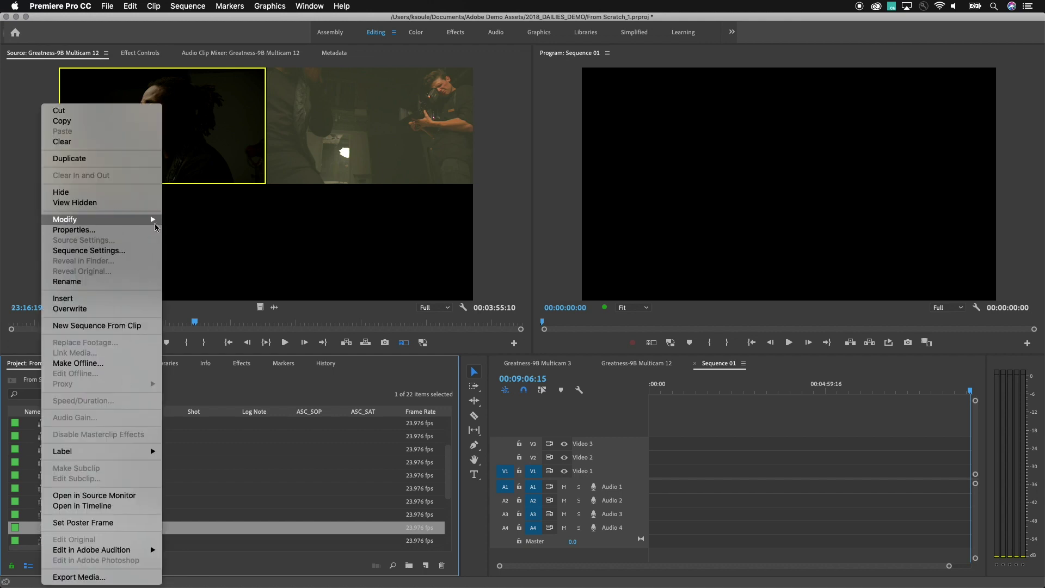
{"action": "mouse_move", "coordinate": [156, 226]}
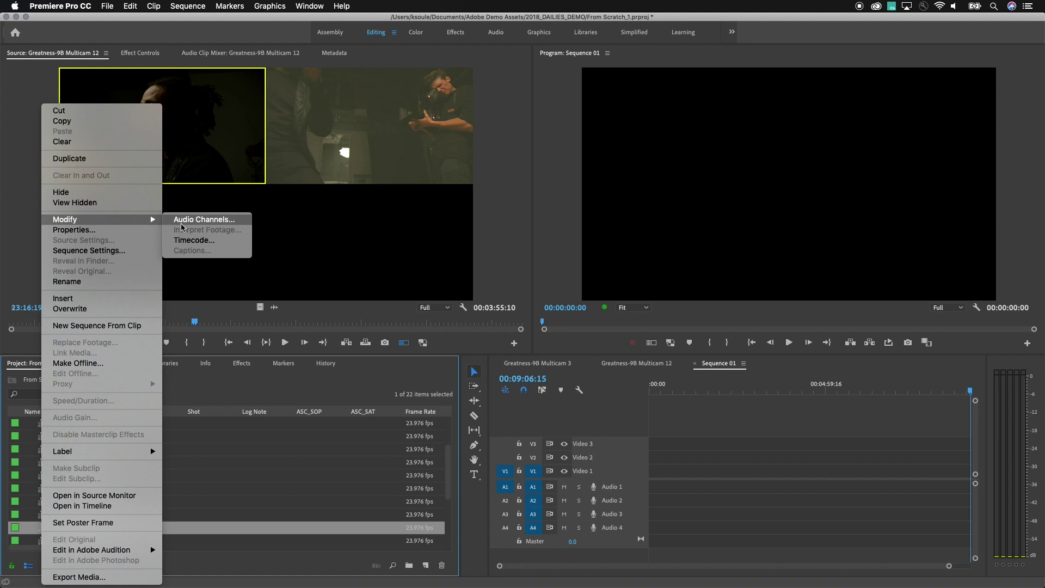
{"action": "left_click", "coordinate": [182, 224]}
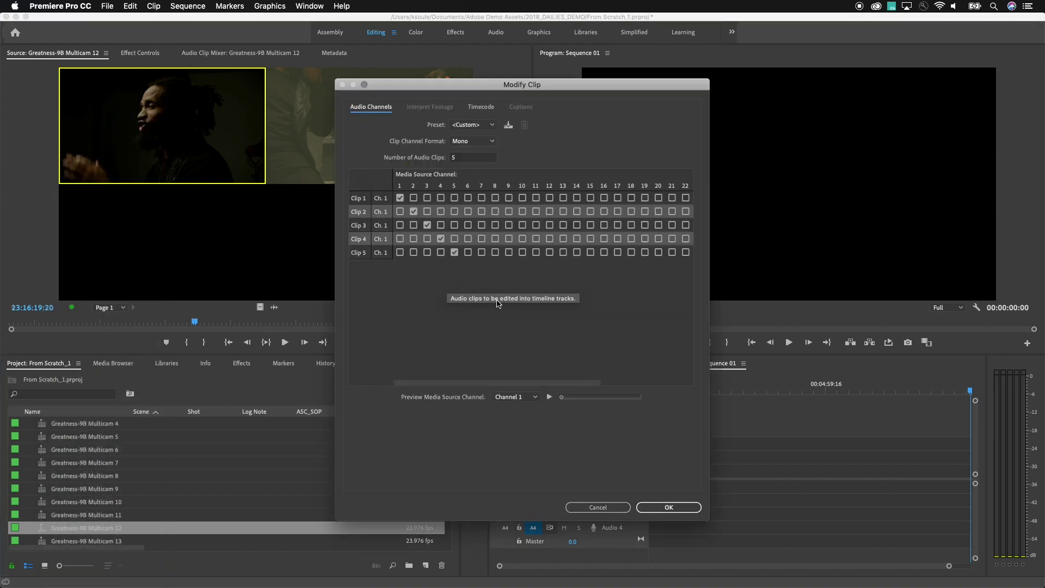
Step: Set Greatness-9B Multicam 12 to 1 mono audio clip mapped to source channel 1
{"action": "left_click", "coordinate": [464, 159]}
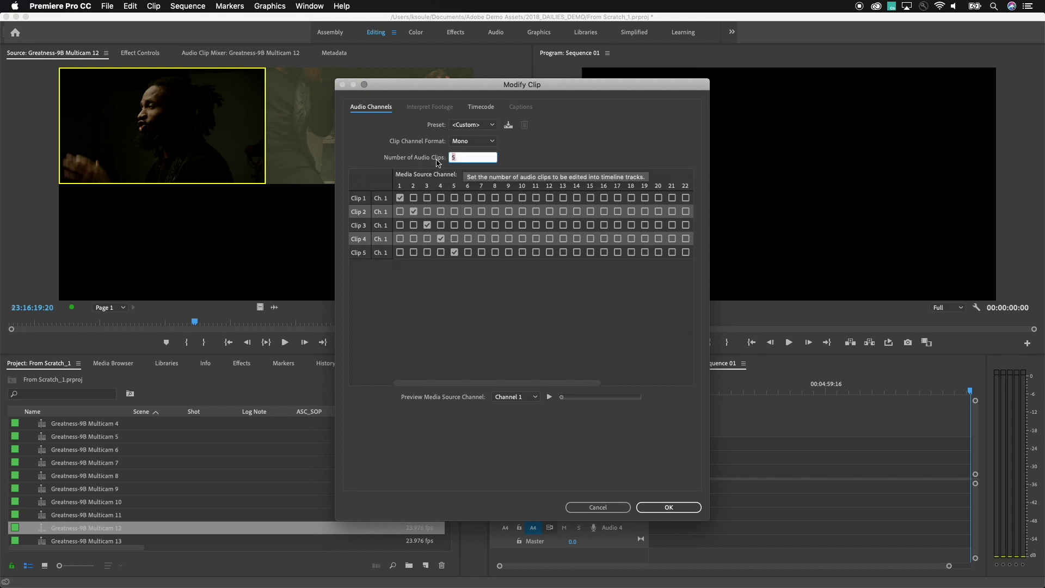
{"action": "type", "text": "1"}
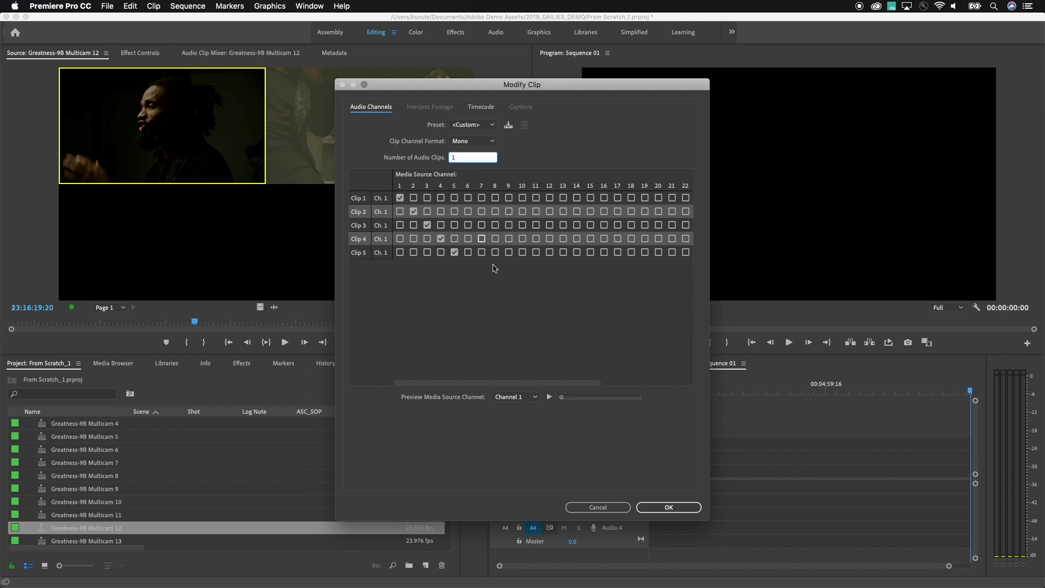
{"action": "key", "text": "Tab"}
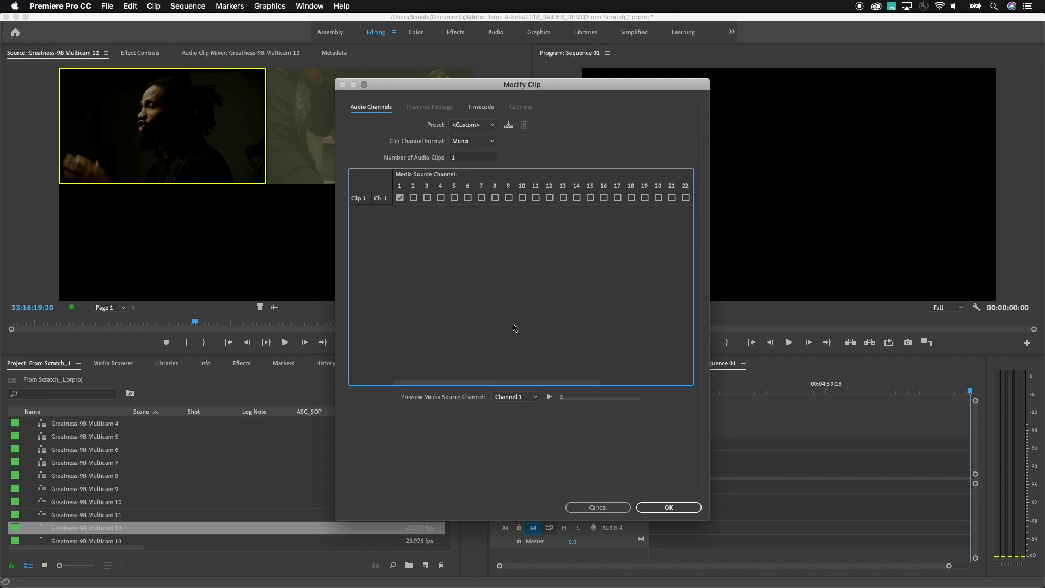
{"action": "left_click", "coordinate": [399, 198]}
{"action": "left_click", "coordinate": [441, 199]}
{"action": "left_click", "coordinate": [400, 199]}
{"action": "left_click", "coordinate": [662, 508]}
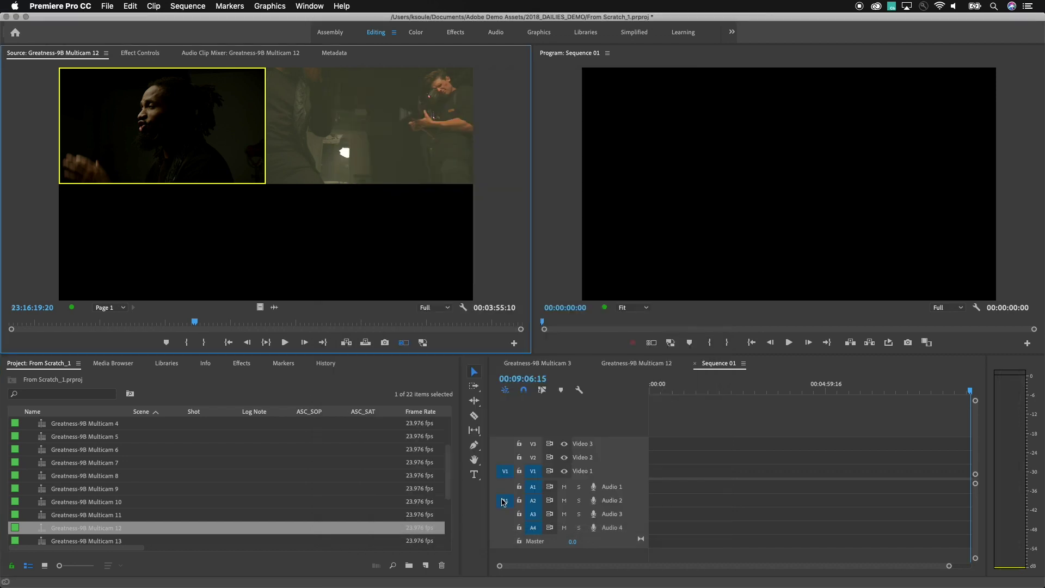
Step: Patch source audio to A1 and overwrite the multicam clip at the start of Sequence 01
{"action": "left_click_drag", "start_coordinate": [504, 502], "coordinate": [504, 488]}
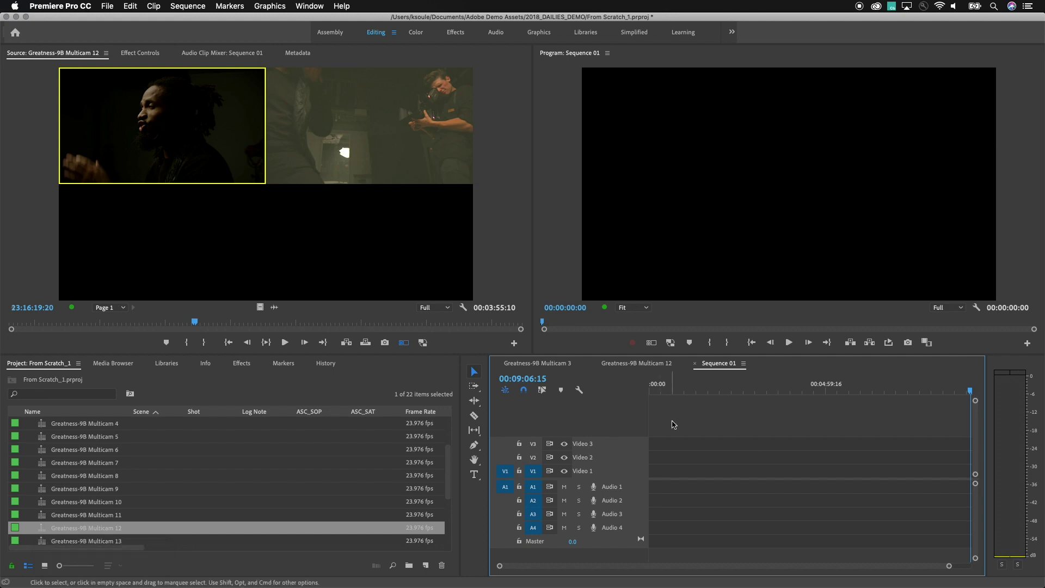
{"action": "left_click", "coordinate": [715, 393]}
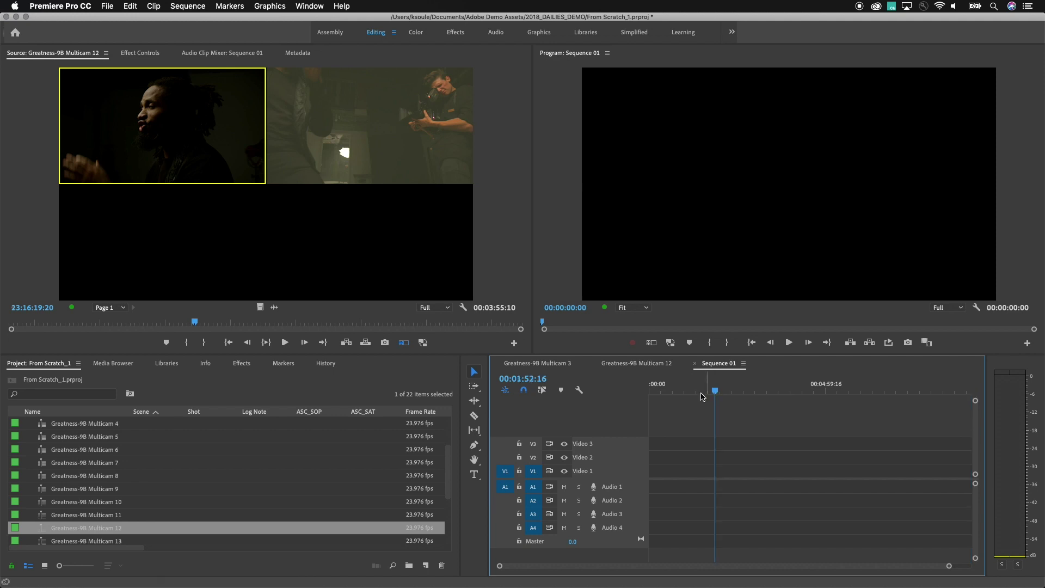
{"action": "left_click_drag", "start_coordinate": [661, 392], "coordinate": [595, 393]}
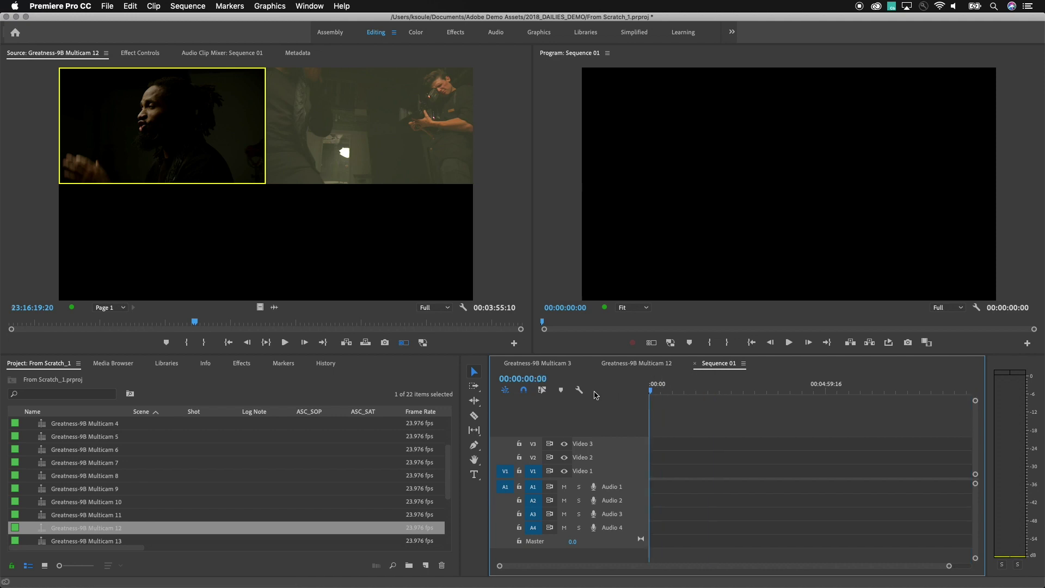
{"action": "key", "text": "period"}
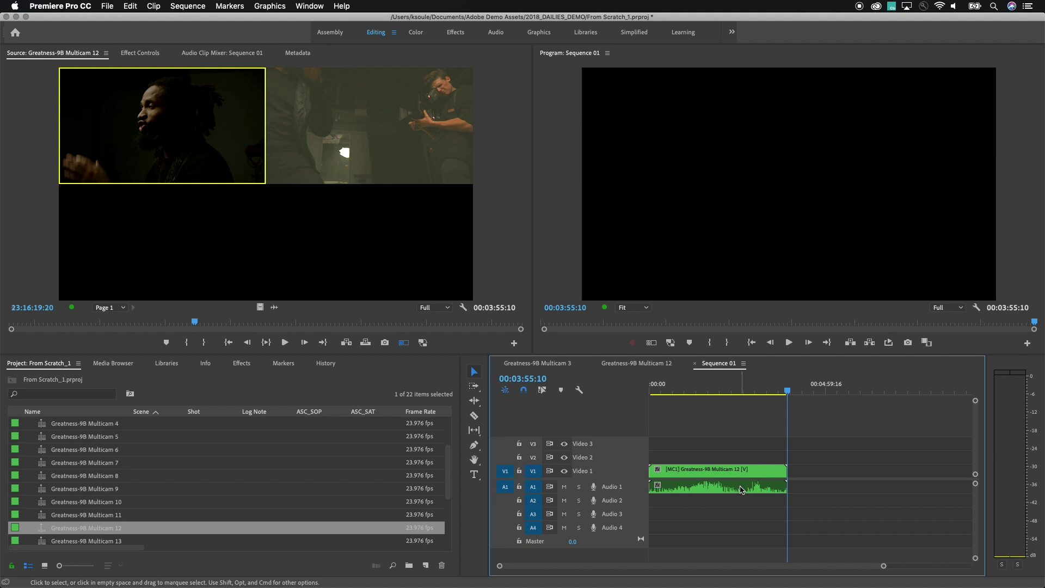
Step: Park the playhead at 00:01:28:16 and open the nested multicam sequence at that frame
{"action": "left_click", "coordinate": [713, 490]}
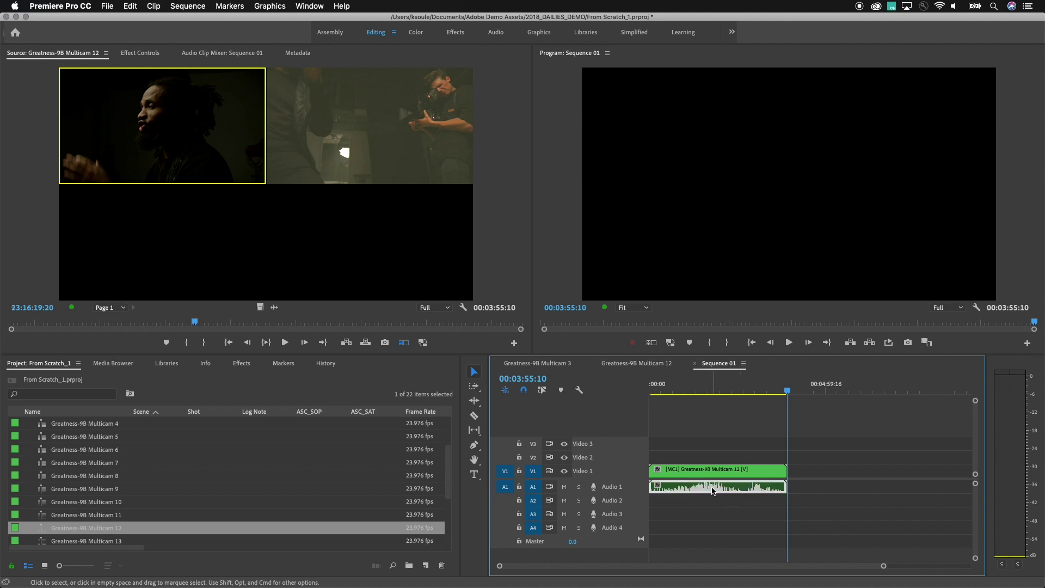
{"action": "left_click", "coordinate": [714, 391]}
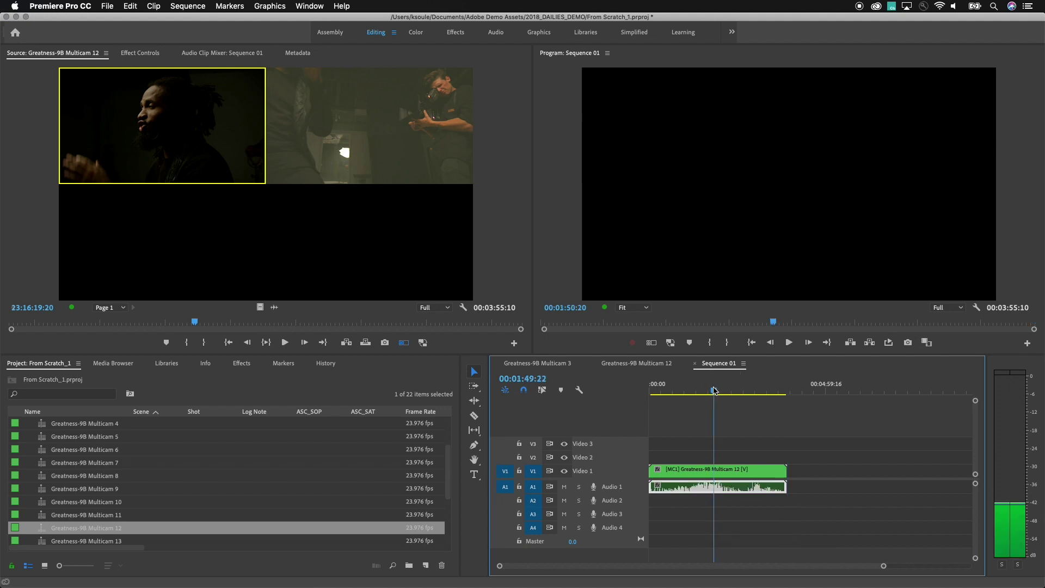
{"action": "left_click_drag", "start_coordinate": [714, 390], "coordinate": [702, 390]}
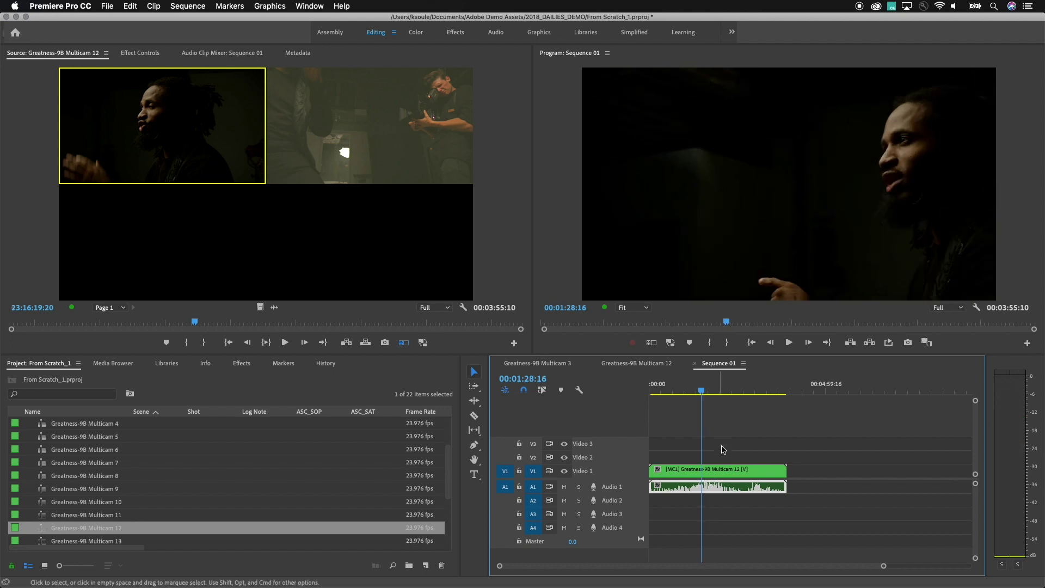
{"action": "double_click", "coordinate": [706, 490]}
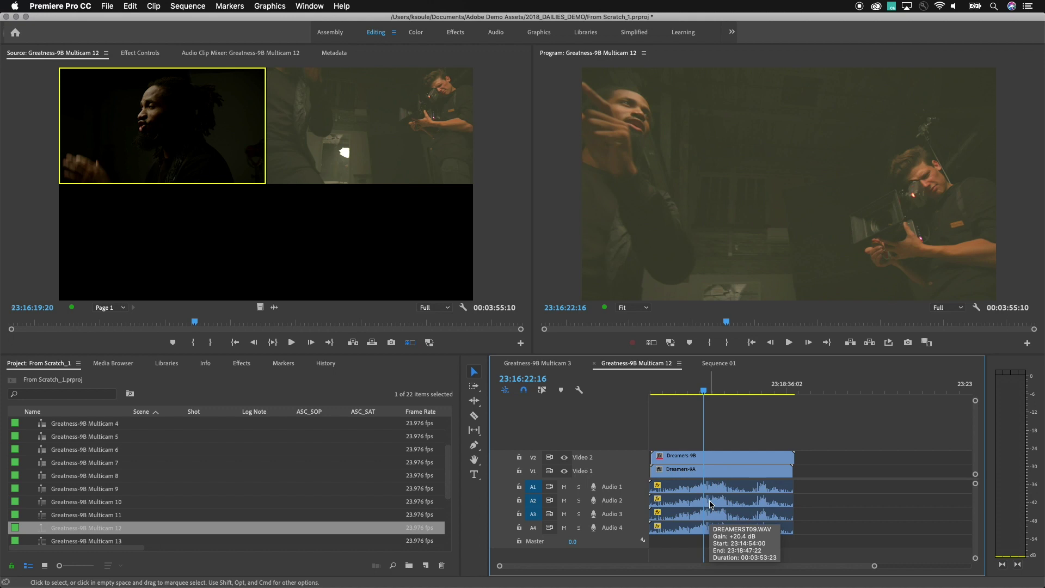
Step: Load the DREAMERST09.WAV clip from Audio 2 into the Source monitor
{"action": "left_click", "coordinate": [711, 504]}
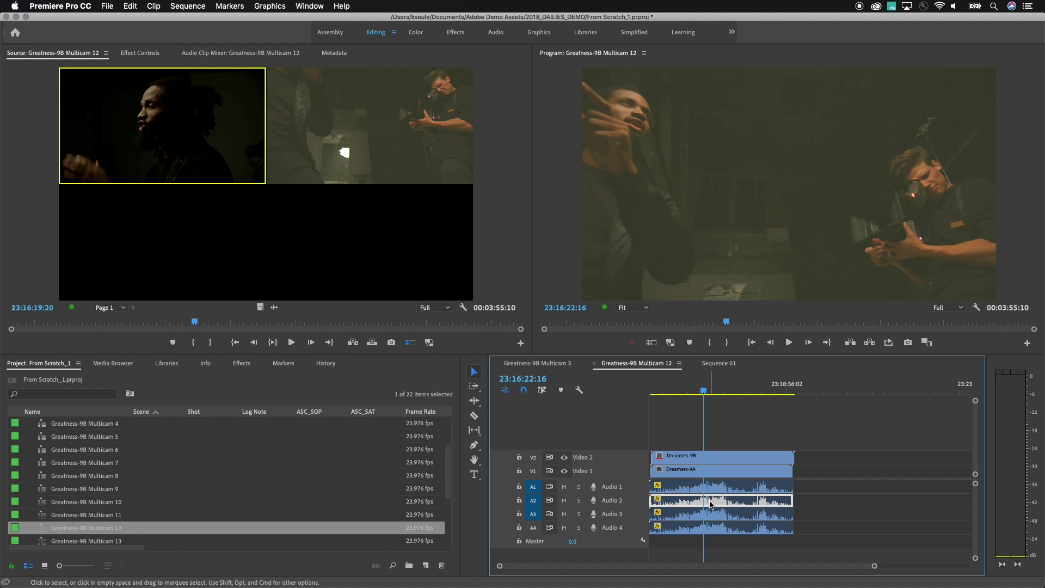
{"action": "double_click", "coordinate": [710, 503]}
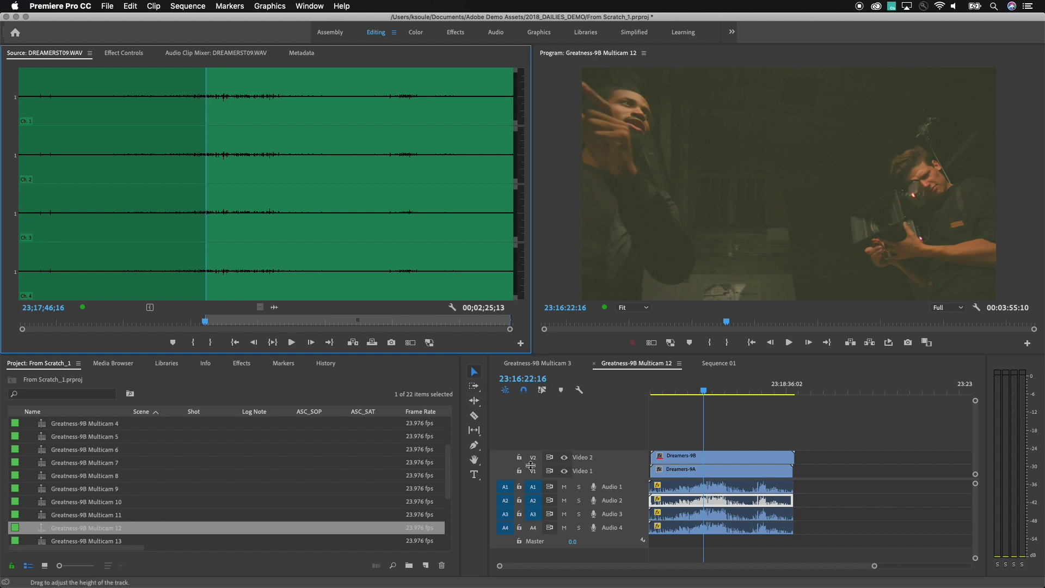
Step: In Sequence 01, patch source audio only to A4 and overwrite DREAMERST09.WAV at 00:01:28:16
{"action": "left_click", "coordinate": [718, 364]}
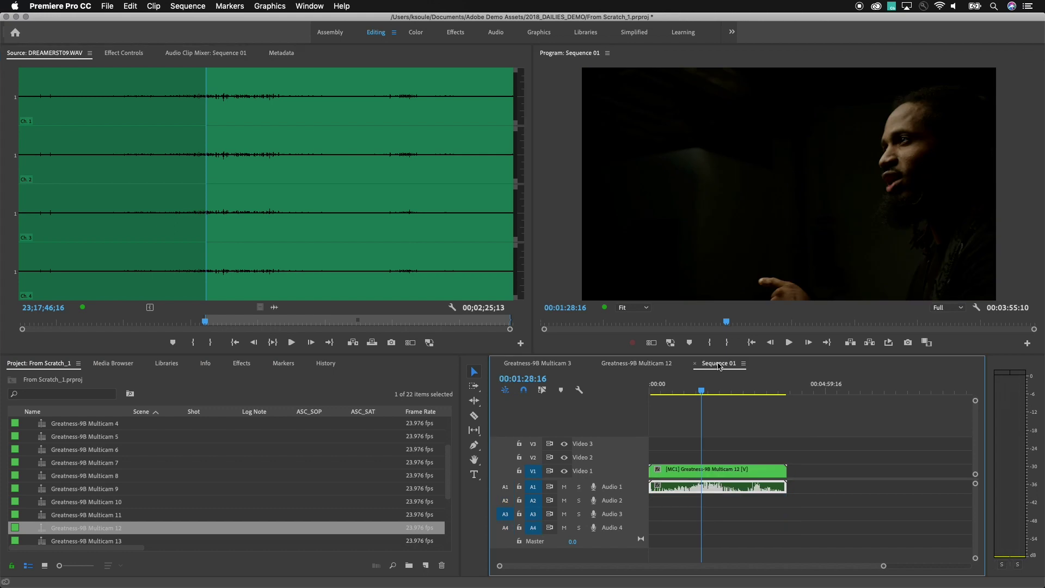
{"action": "left_click", "coordinate": [505, 500]}
{"action": "left_click", "coordinate": [507, 528]}
{"action": "left_click", "coordinate": [506, 501]}
{"action": "key", "text": "period"}
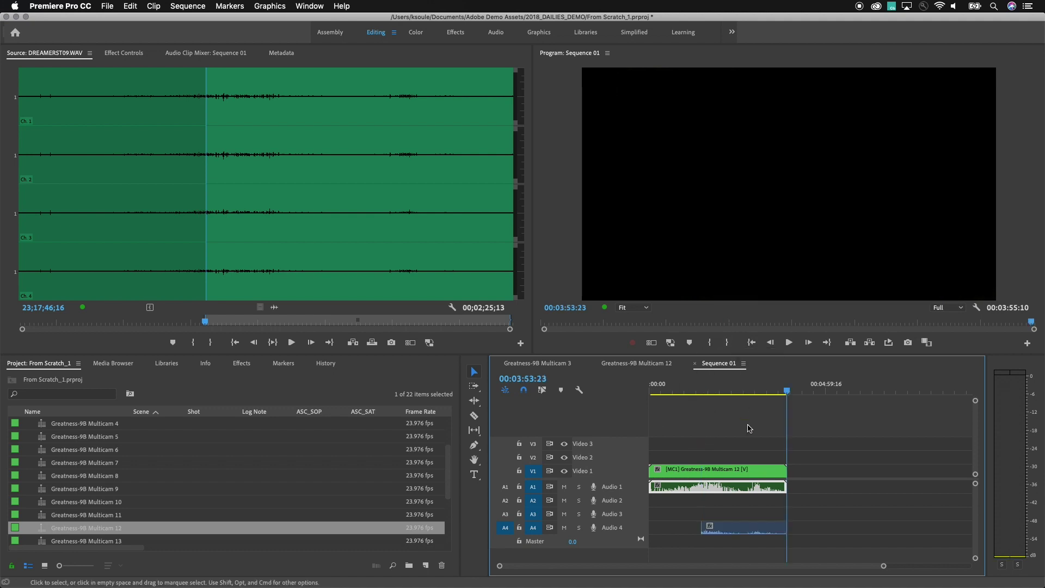